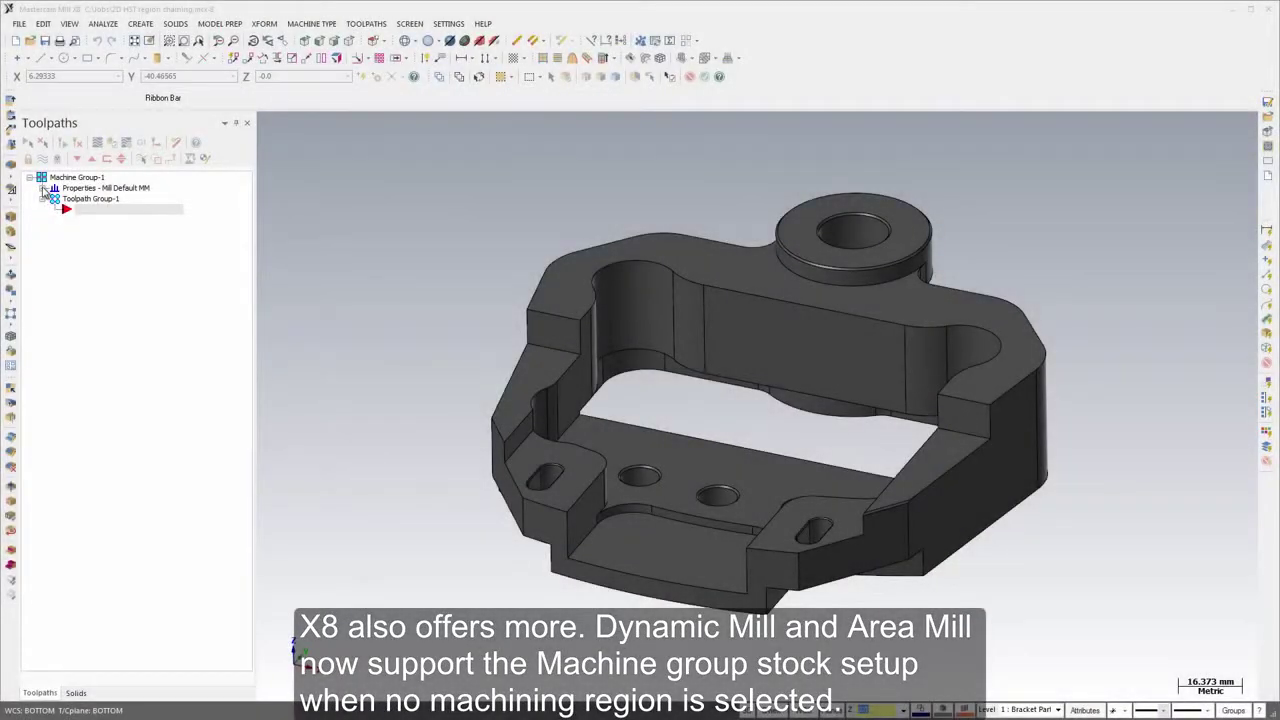
# - Expand the Mill Default MM machine group properties in the Toolpaths Manager
pyautogui.click(43, 188)
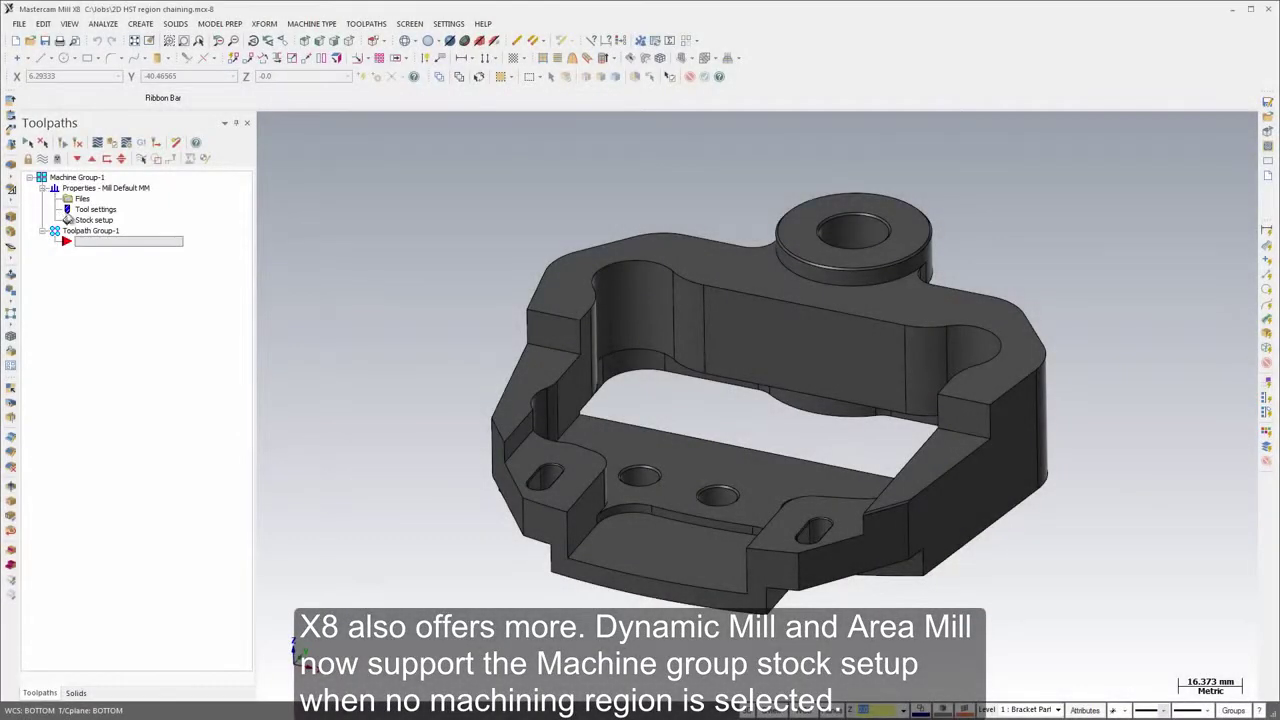
# - Set the rectangular stock to 180 × 150 × 40 in Stock setup and accept it
pyautogui.click(92, 220)
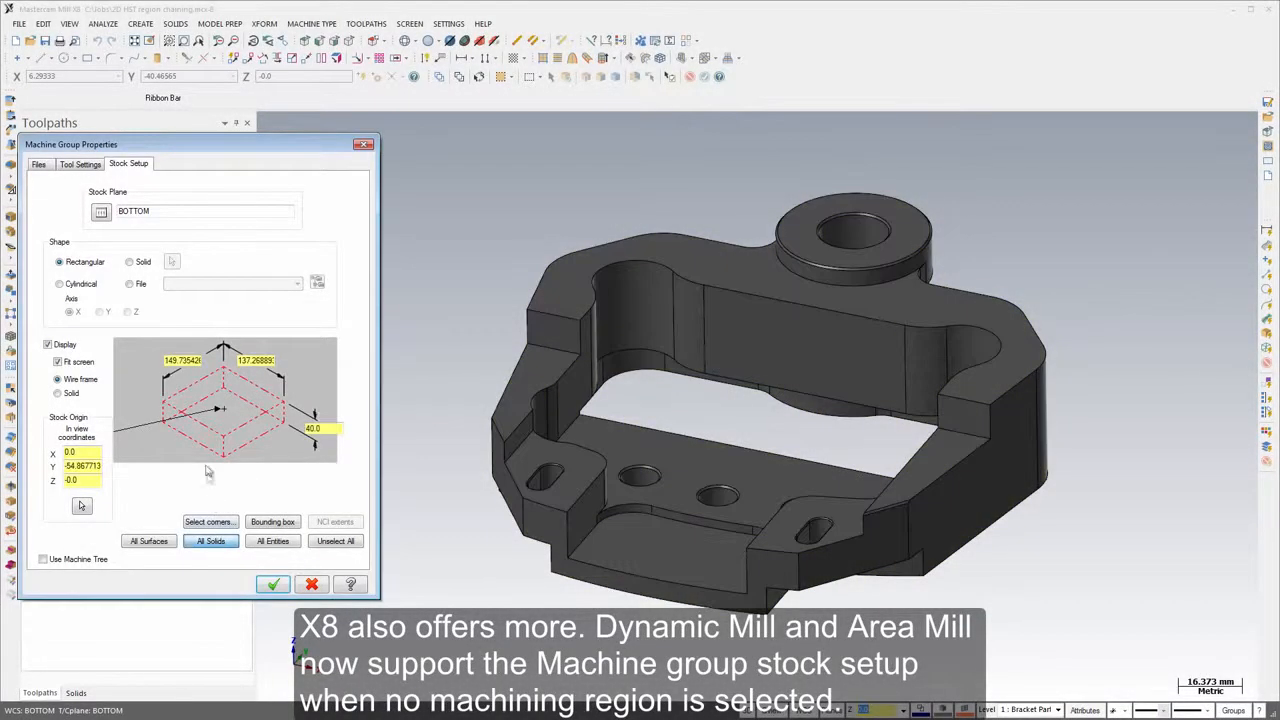
pyautogui.click(187, 360)
pyautogui.write('180')
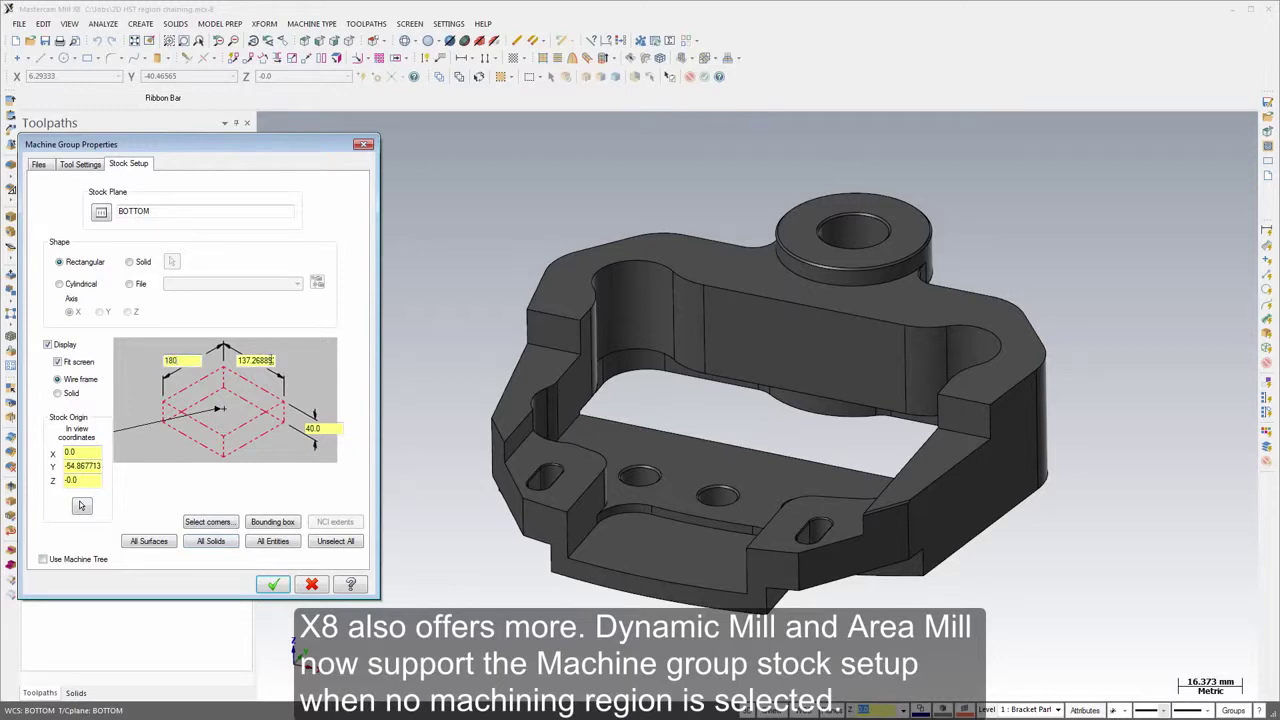
pyautogui.click(270, 360)
pyautogui.write('150')
pyautogui.click(273, 584)
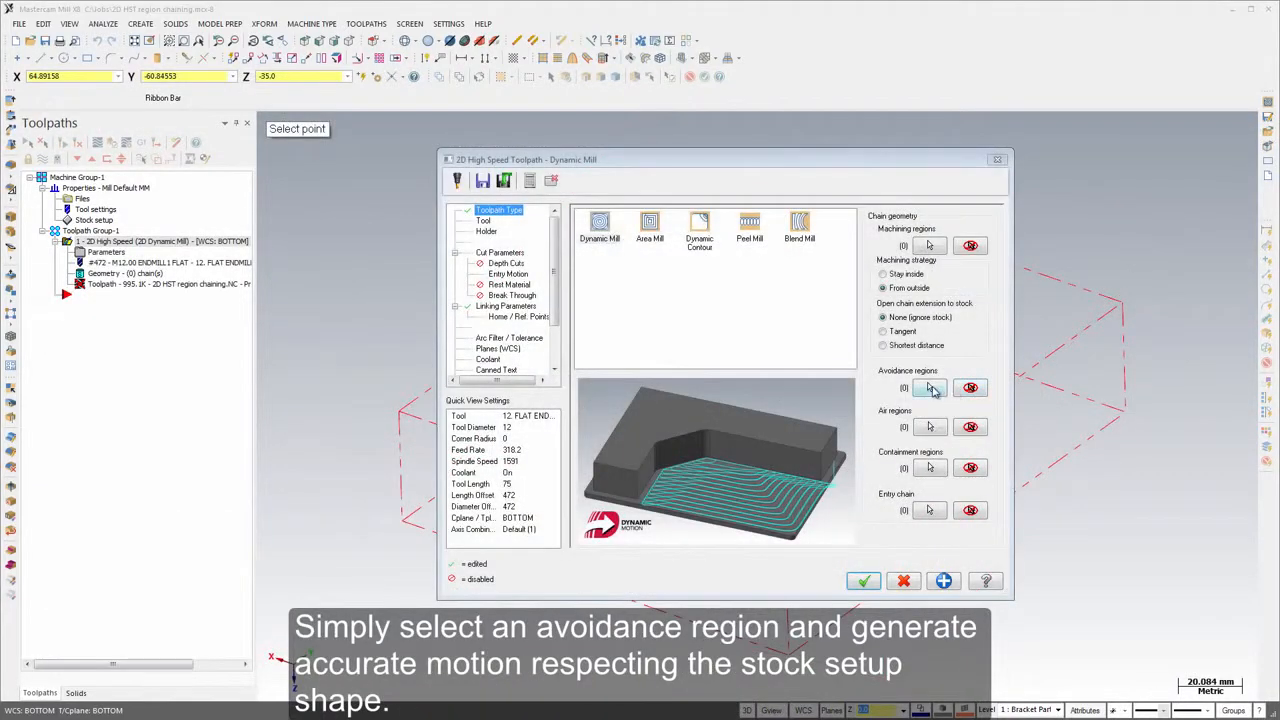
# - Chain the bracket's top face loop as the Dynamic Mill avoidance region
pyautogui.click(929, 387)
pyautogui.click(570, 405)
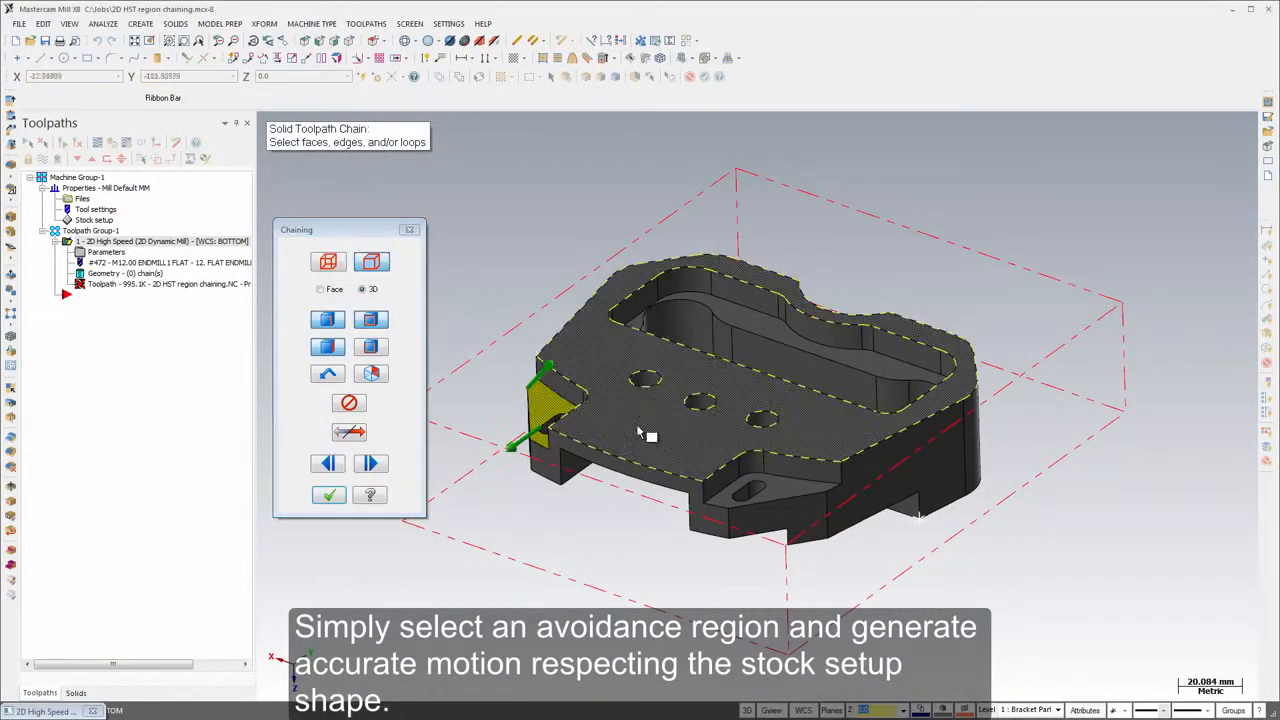
pyautogui.click(687, 453)
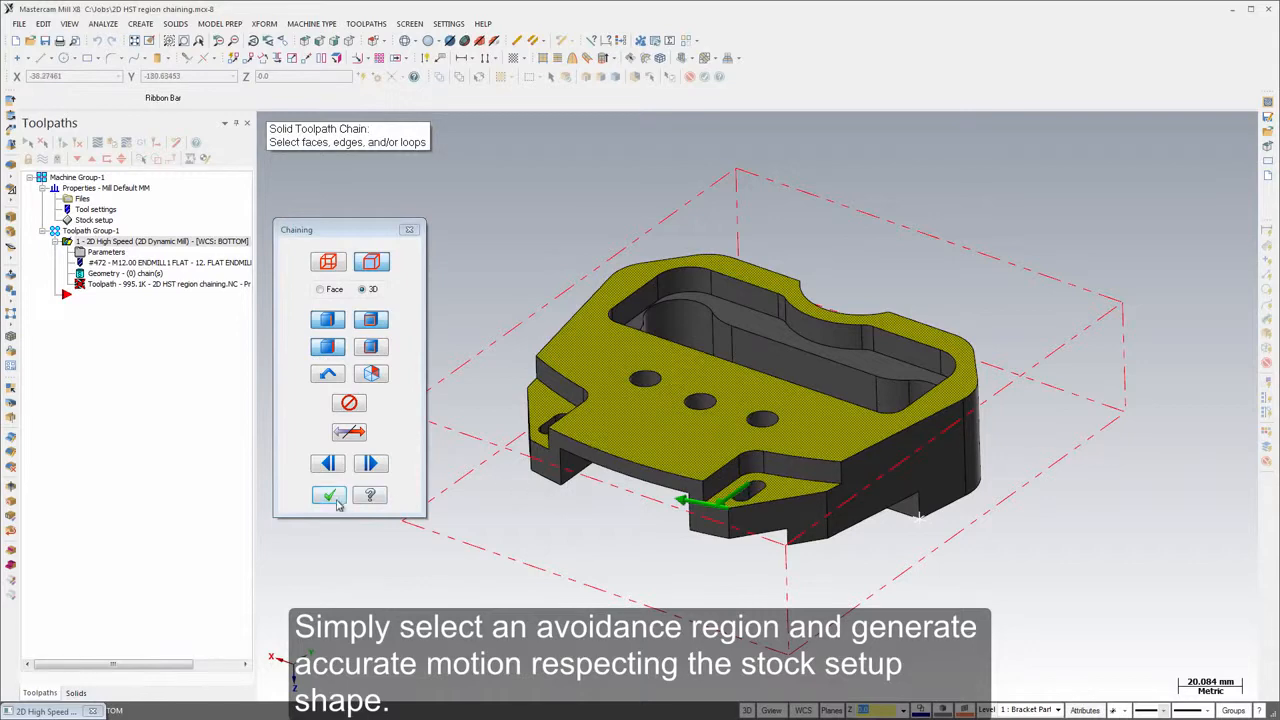
pyautogui.click(329, 495)
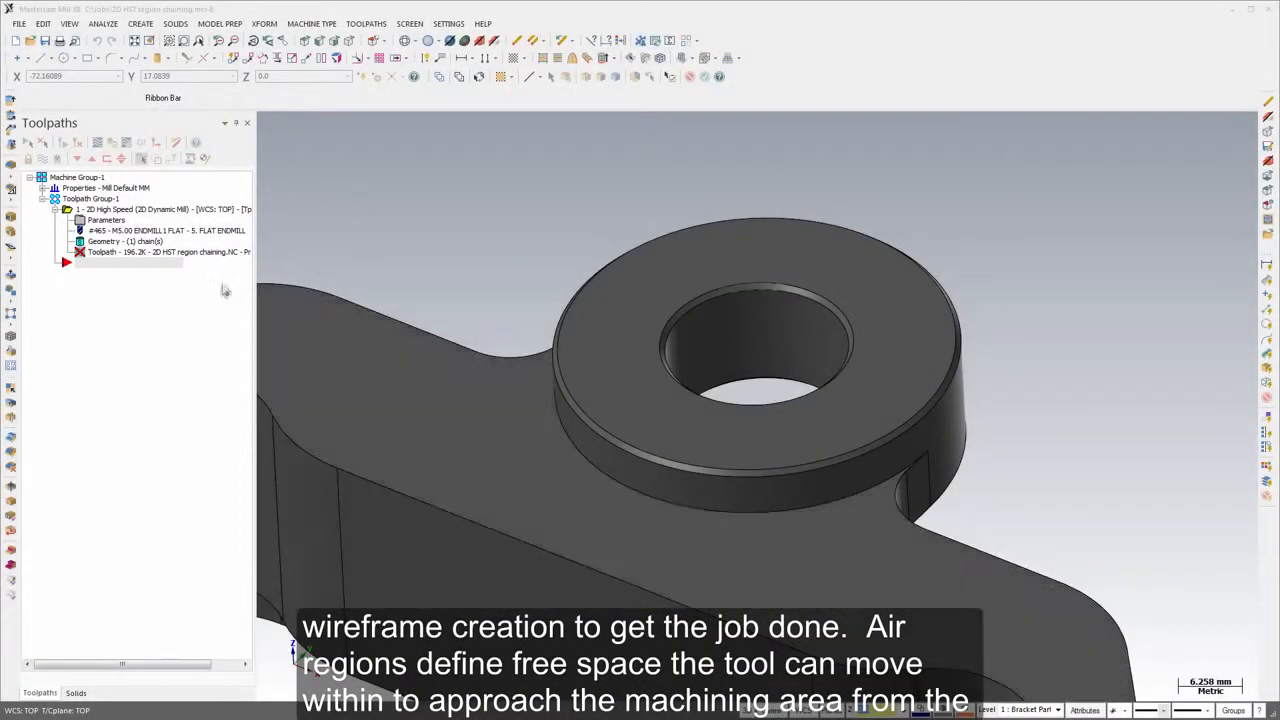
# - Add the boss's through-hole edge as an air region in the boss toolpath's parameters
pyautogui.click(106, 222)
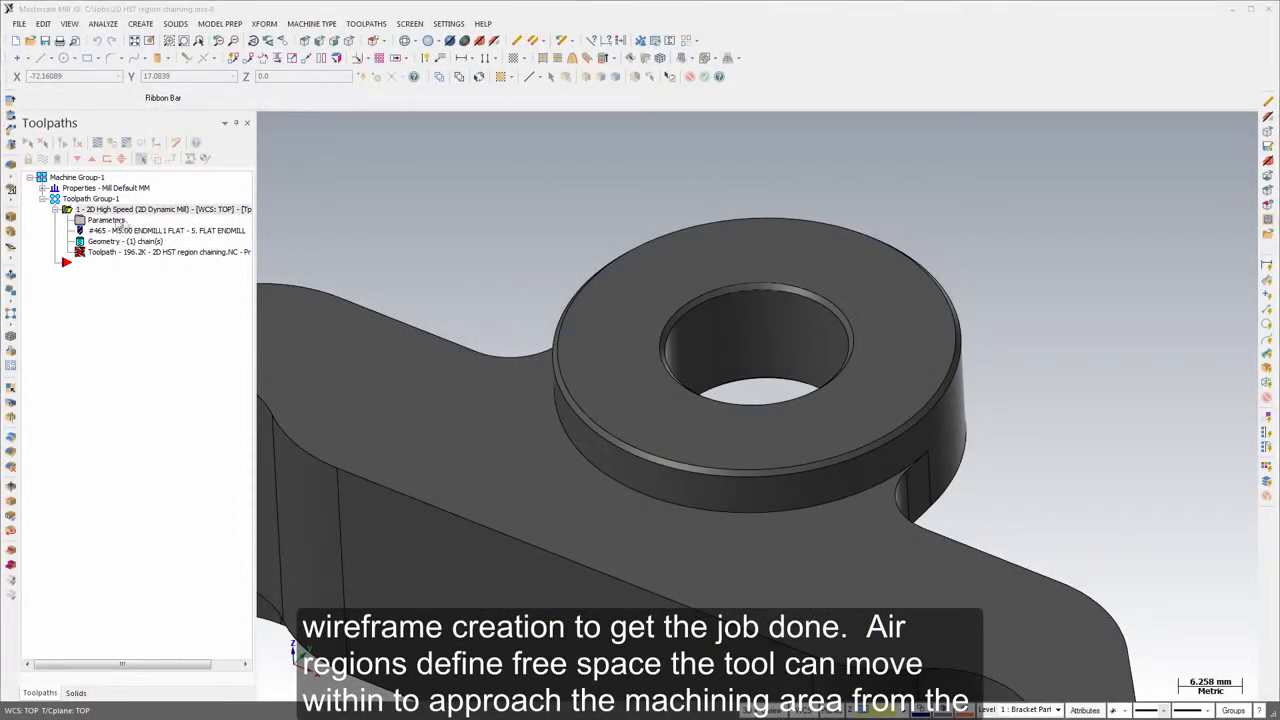
pyautogui.click(508, 220)
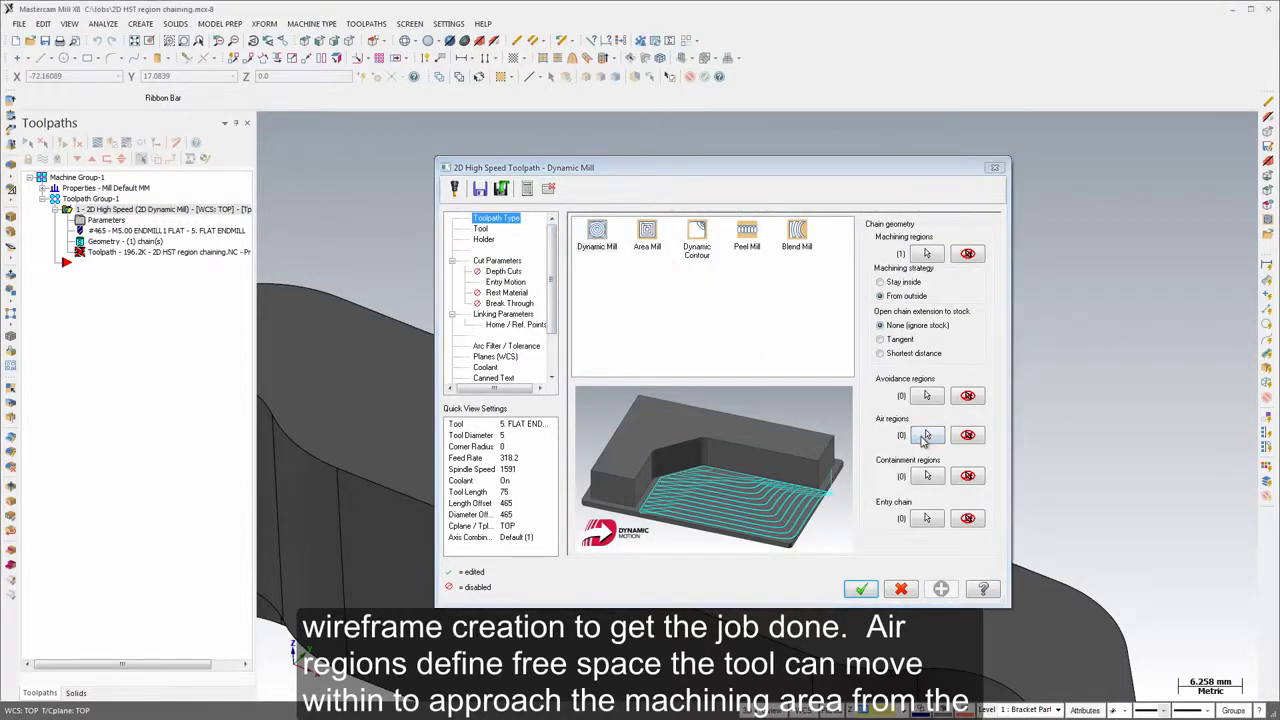
pyautogui.click(926, 436)
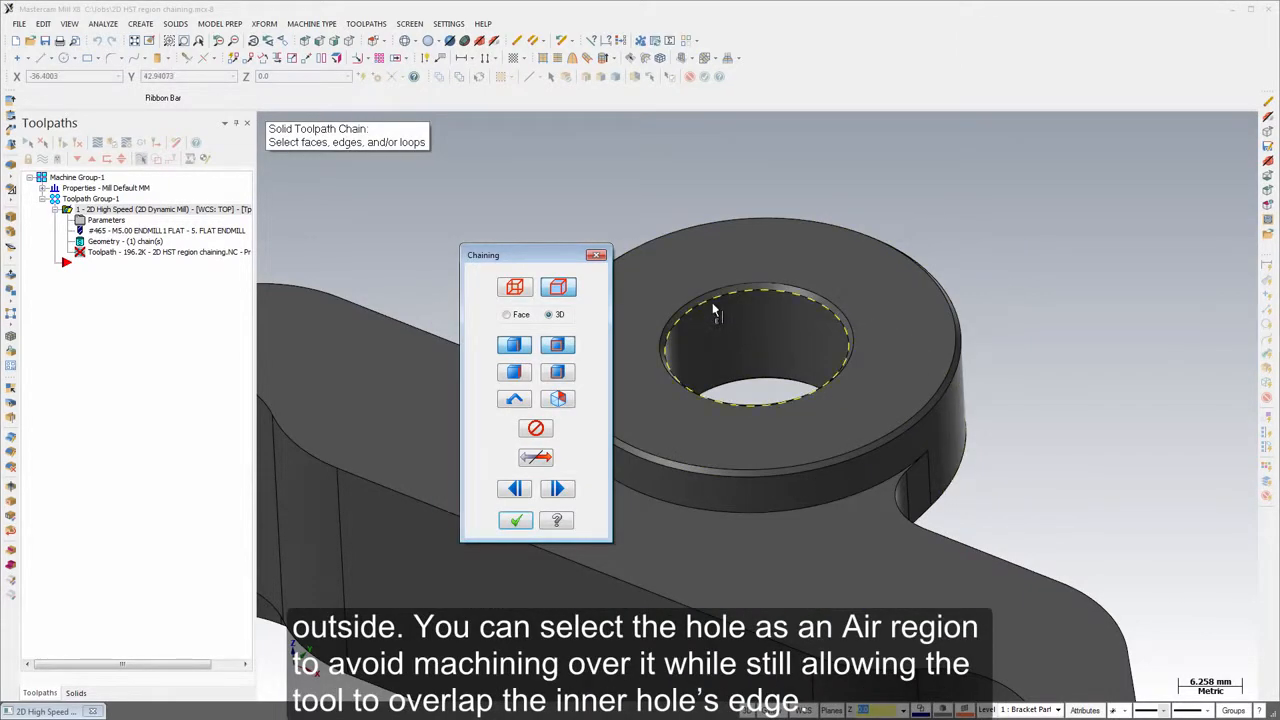
pyautogui.click(713, 305)
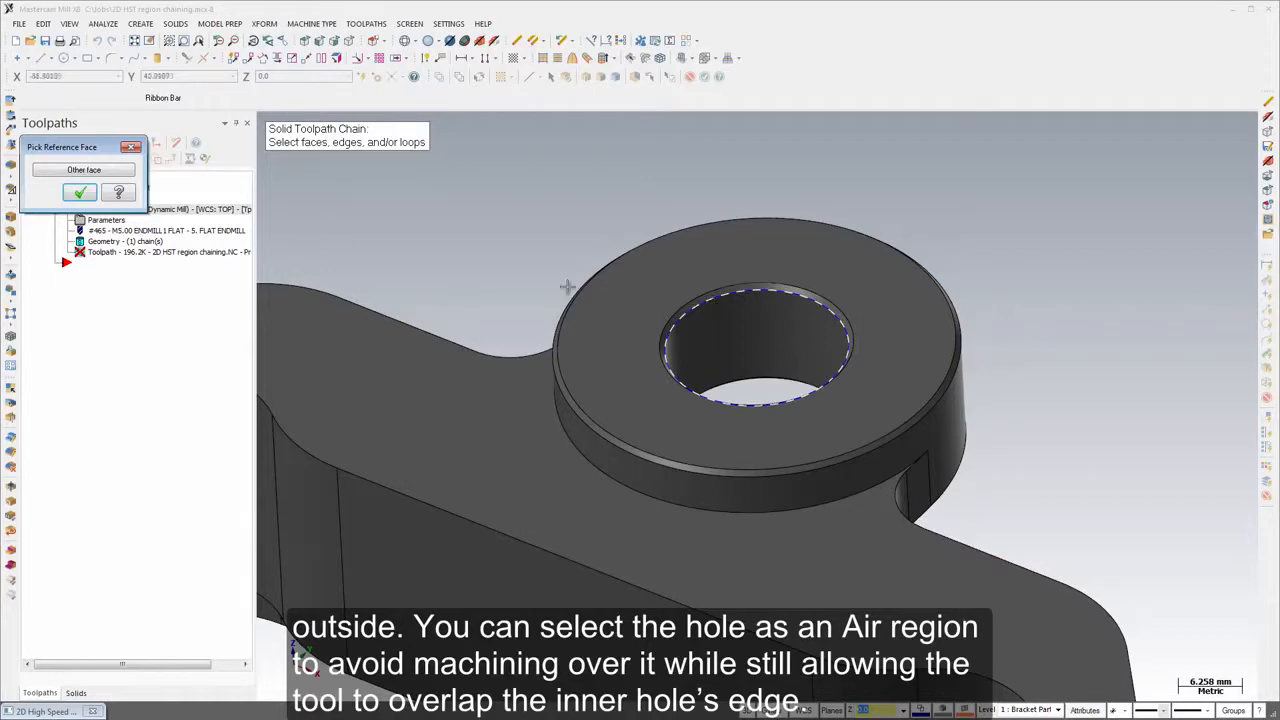
pyautogui.click(80, 192)
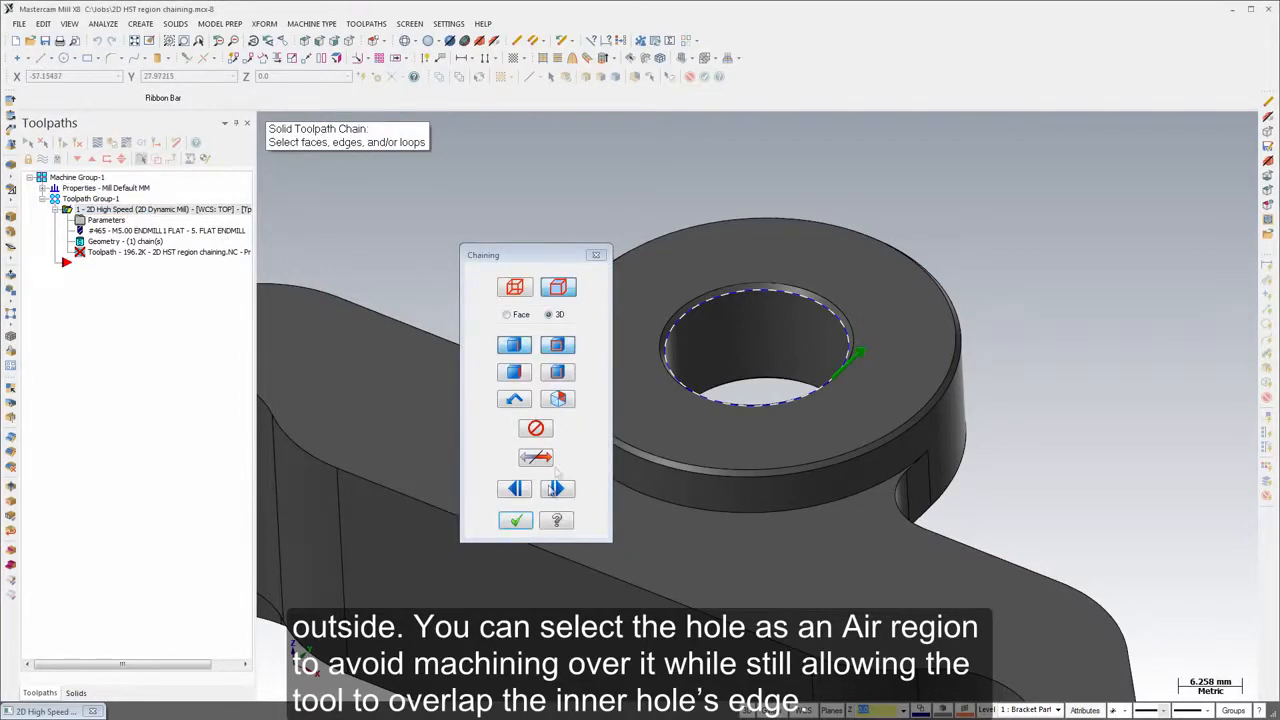
pyautogui.click(516, 521)
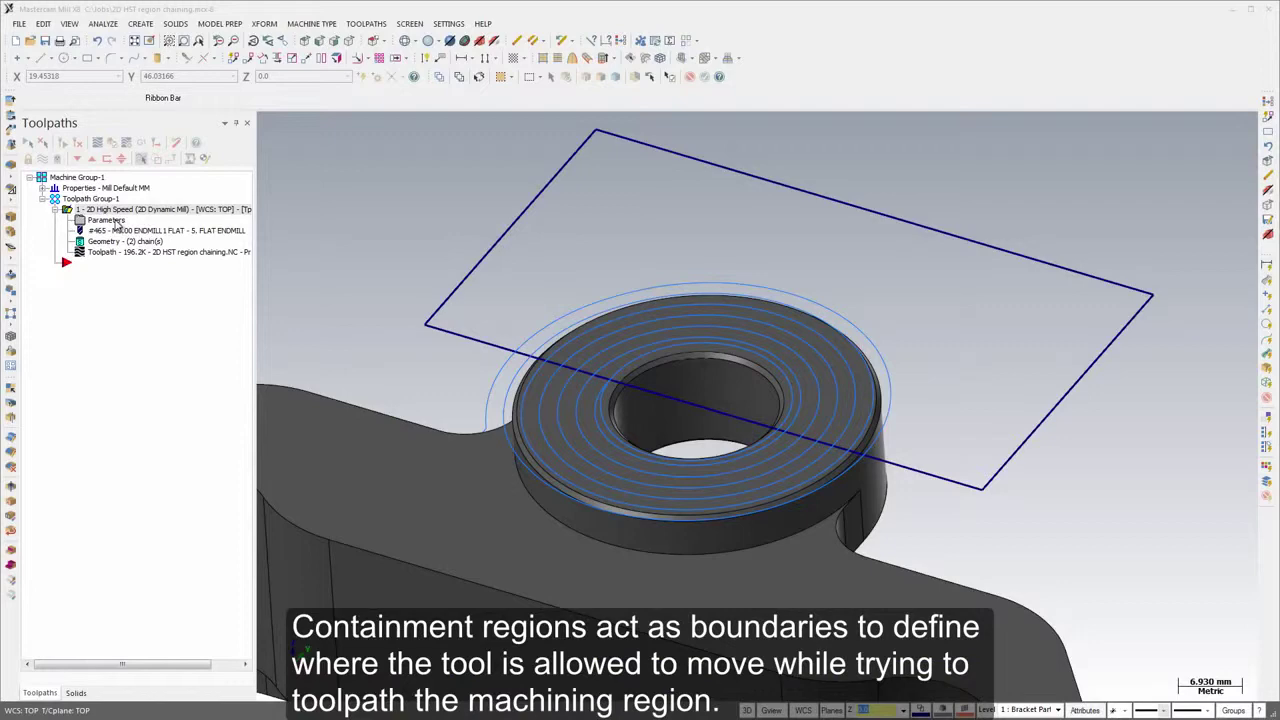
# - Chain the rectangle boundary as the boss toolpath's containment region and regenerate it
pyautogui.click(115, 220)
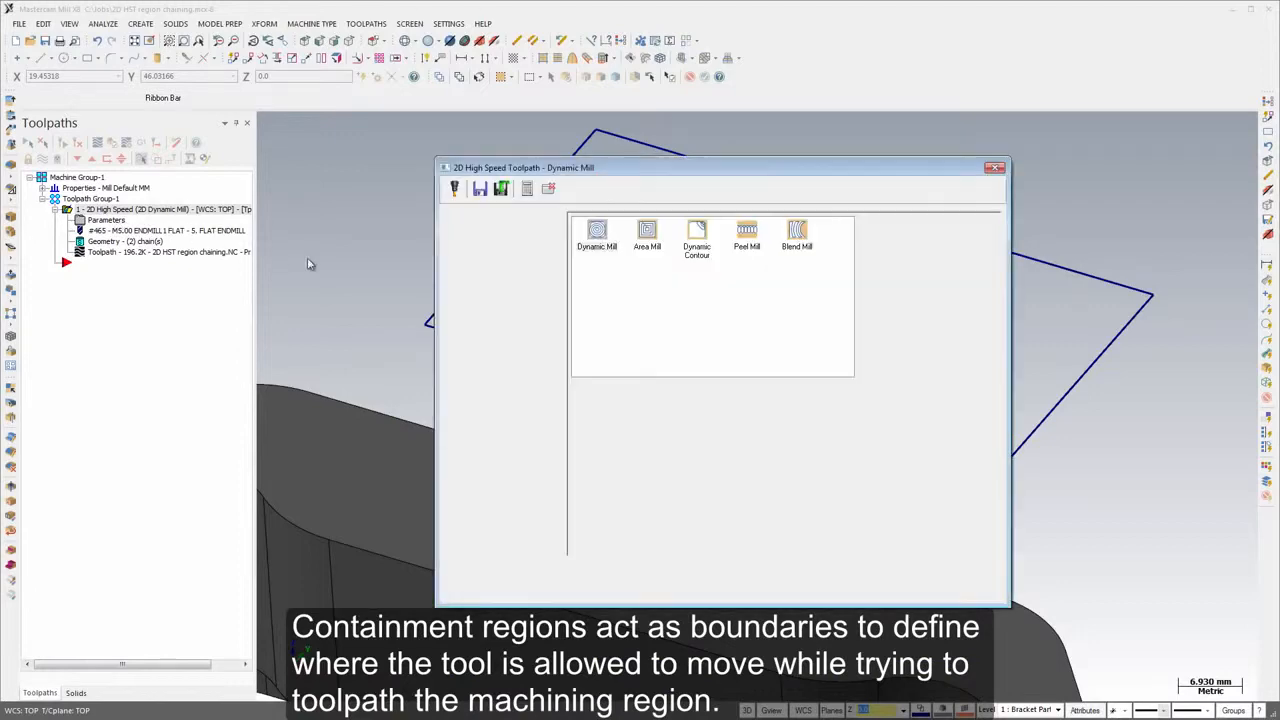
pyautogui.click(928, 477)
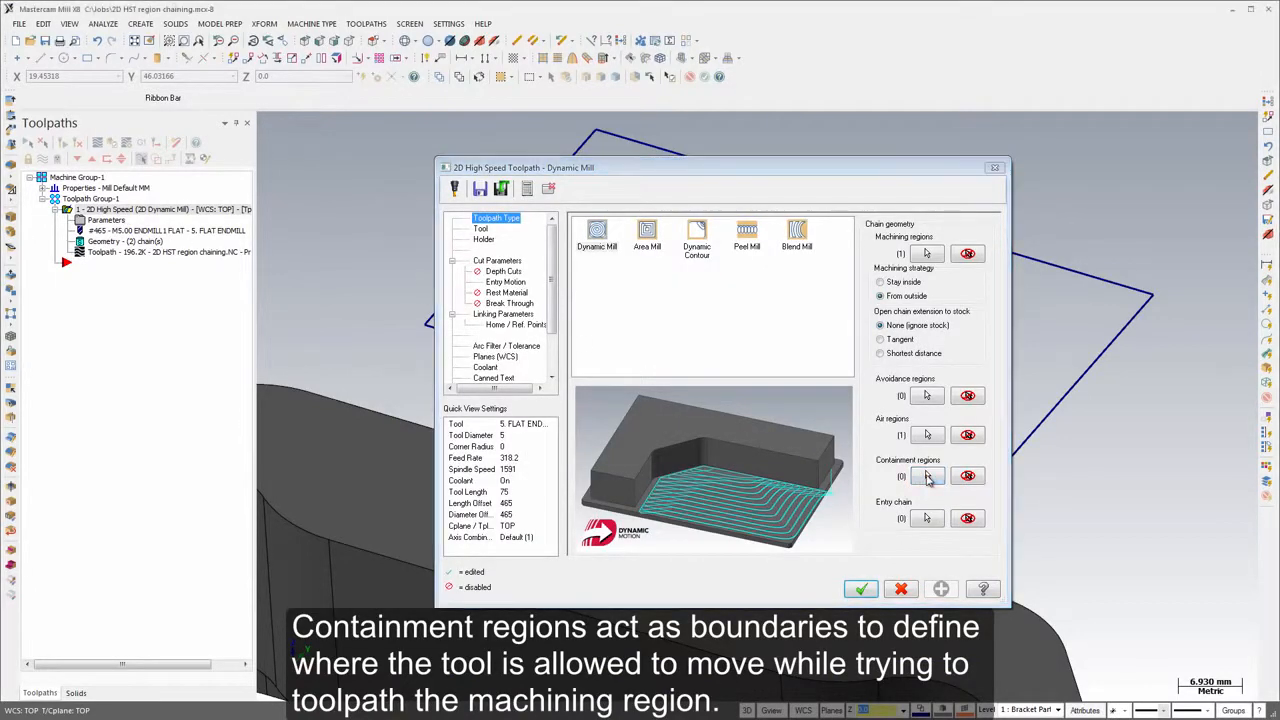
pyautogui.click(635, 142)
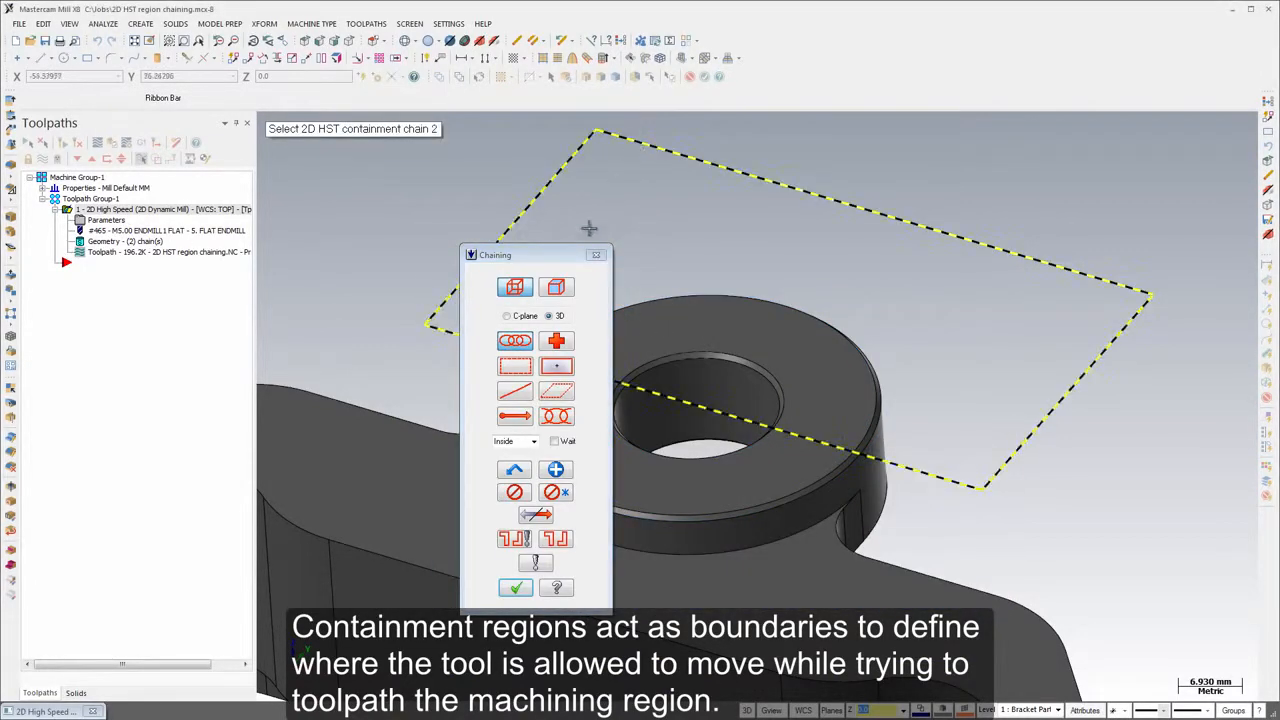
pyautogui.click(515, 589)
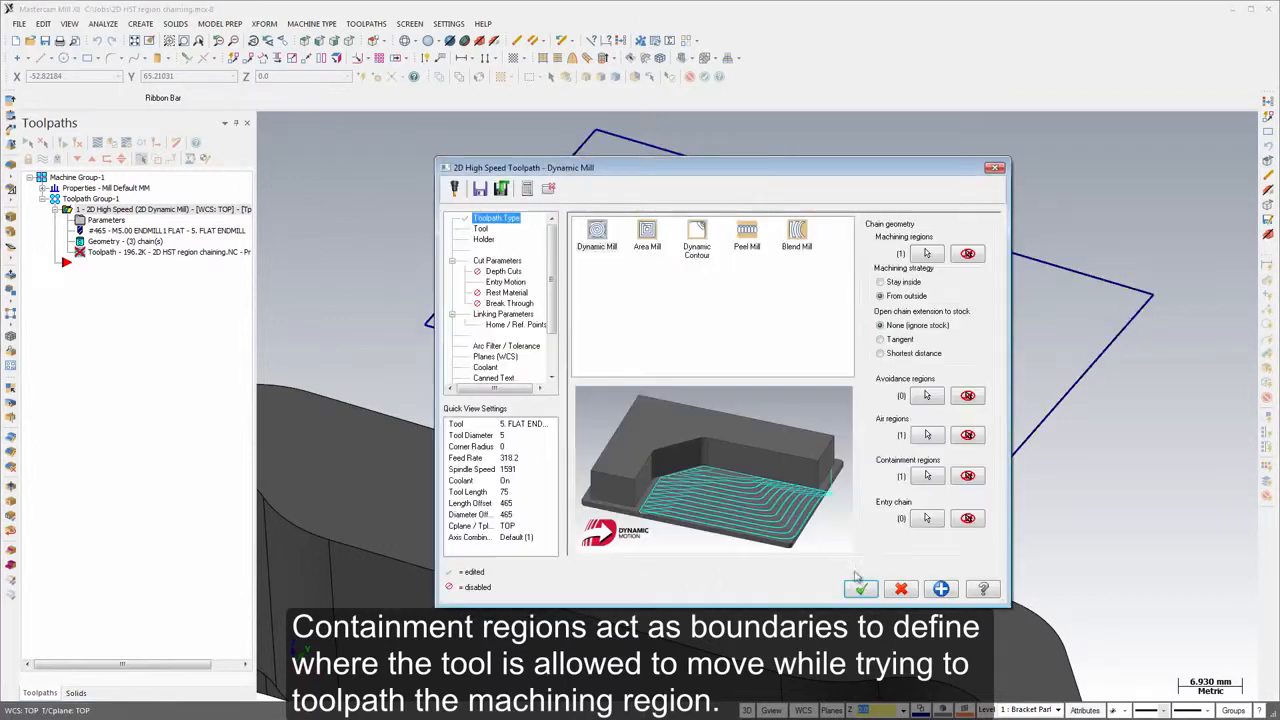
pyautogui.click(858, 589)
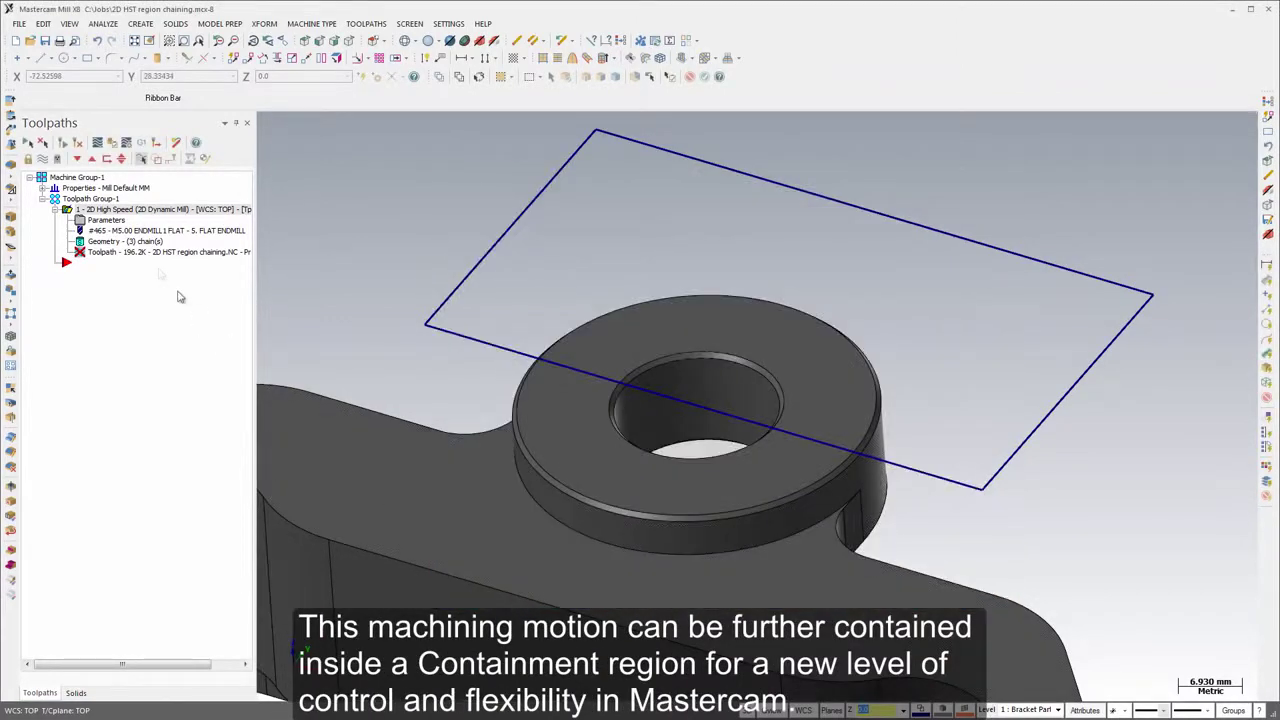
pyautogui.click(63, 144)
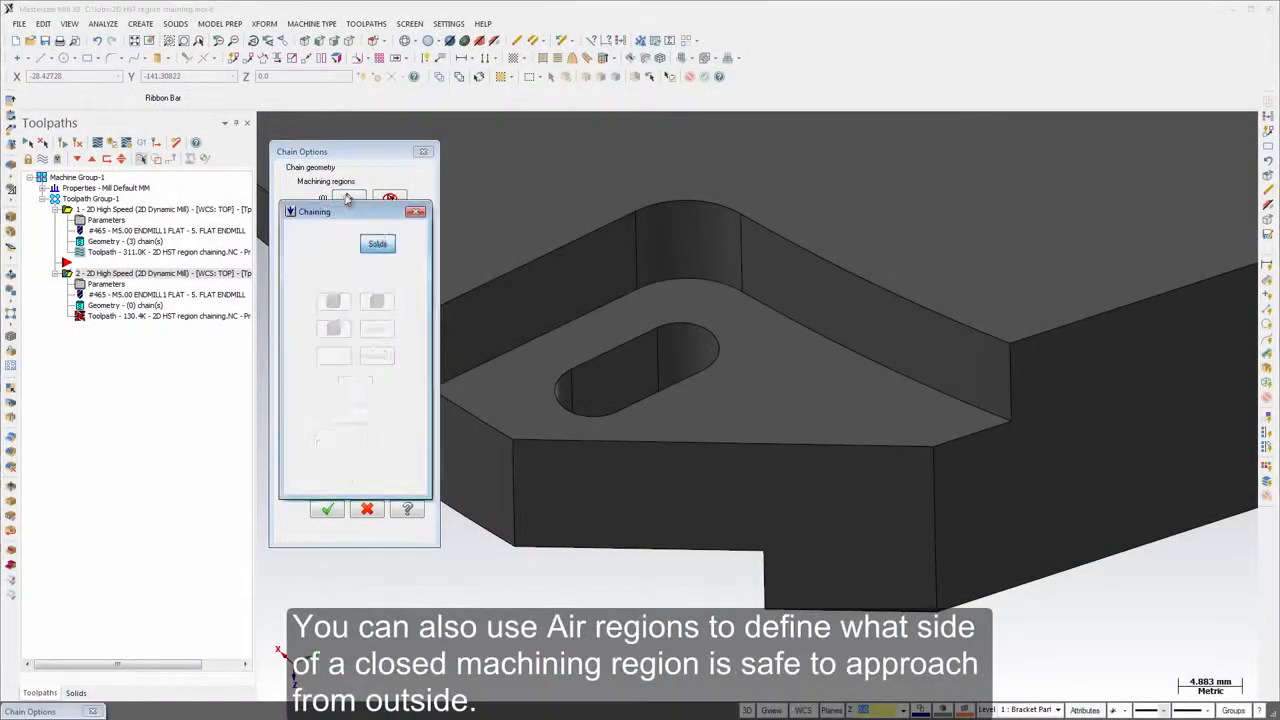
# - Chain the triangular slotted face's outline as the second toolpath's machining region
pyautogui.click(694, 292)
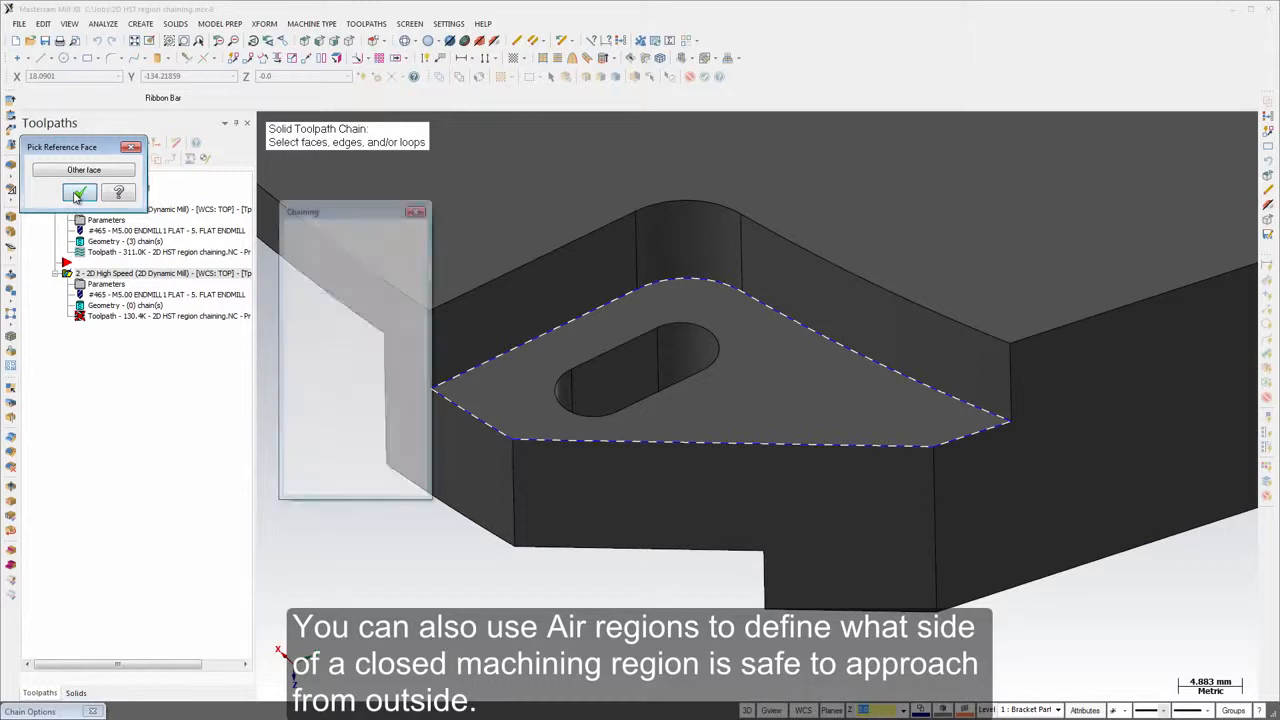
pyautogui.click(77, 196)
pyautogui.click(340, 467)
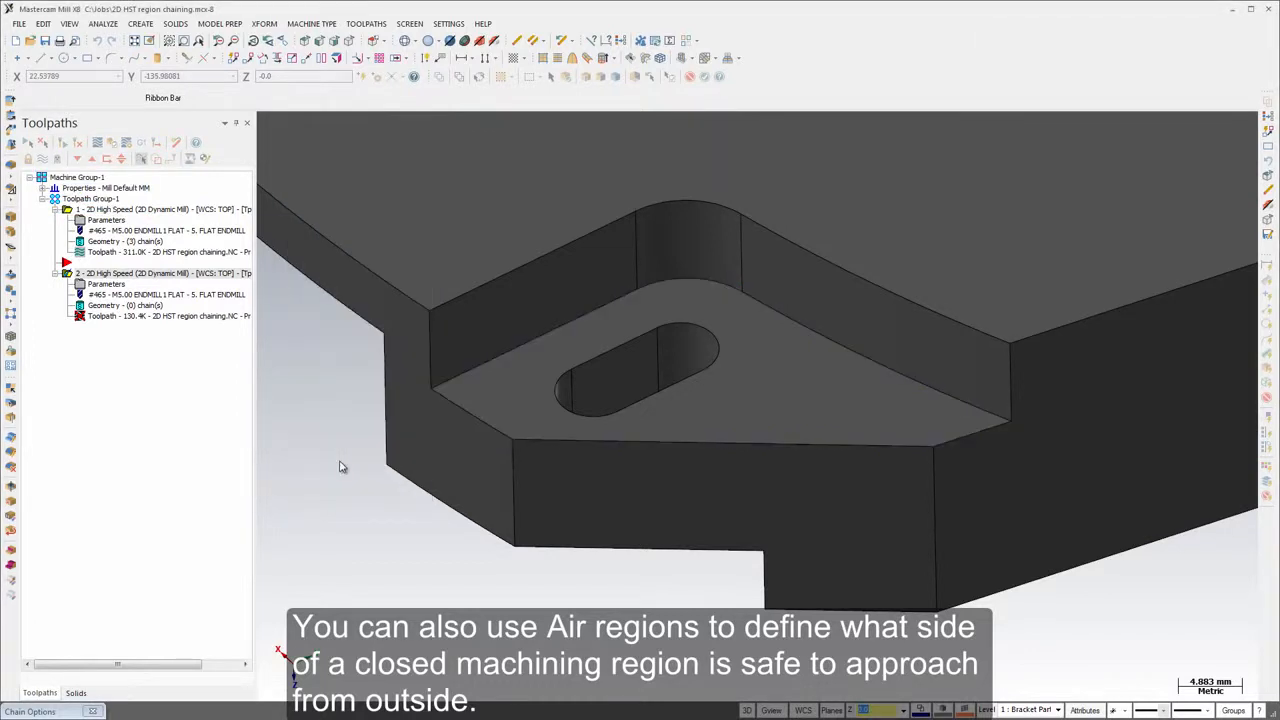
# - Add the slotted face's partial front edge as an air region and regenerate the second toolpath
pyautogui.click(345, 400)
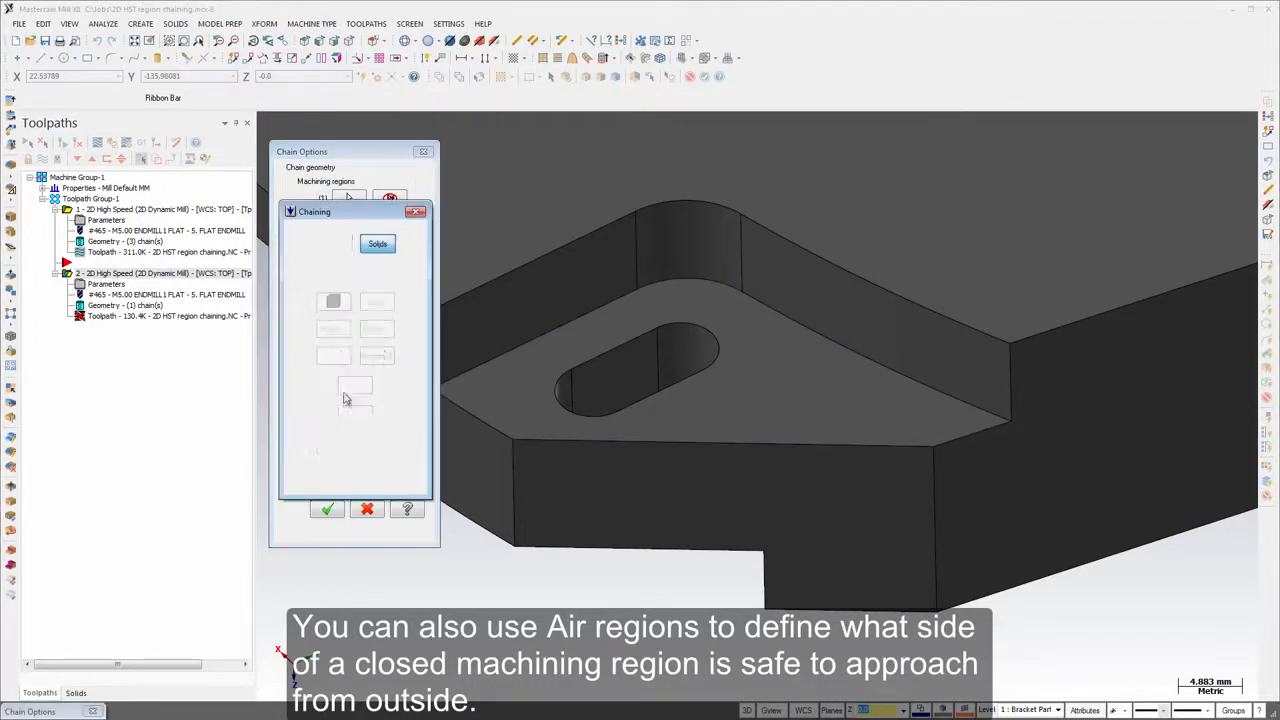
pyautogui.click(993, 441)
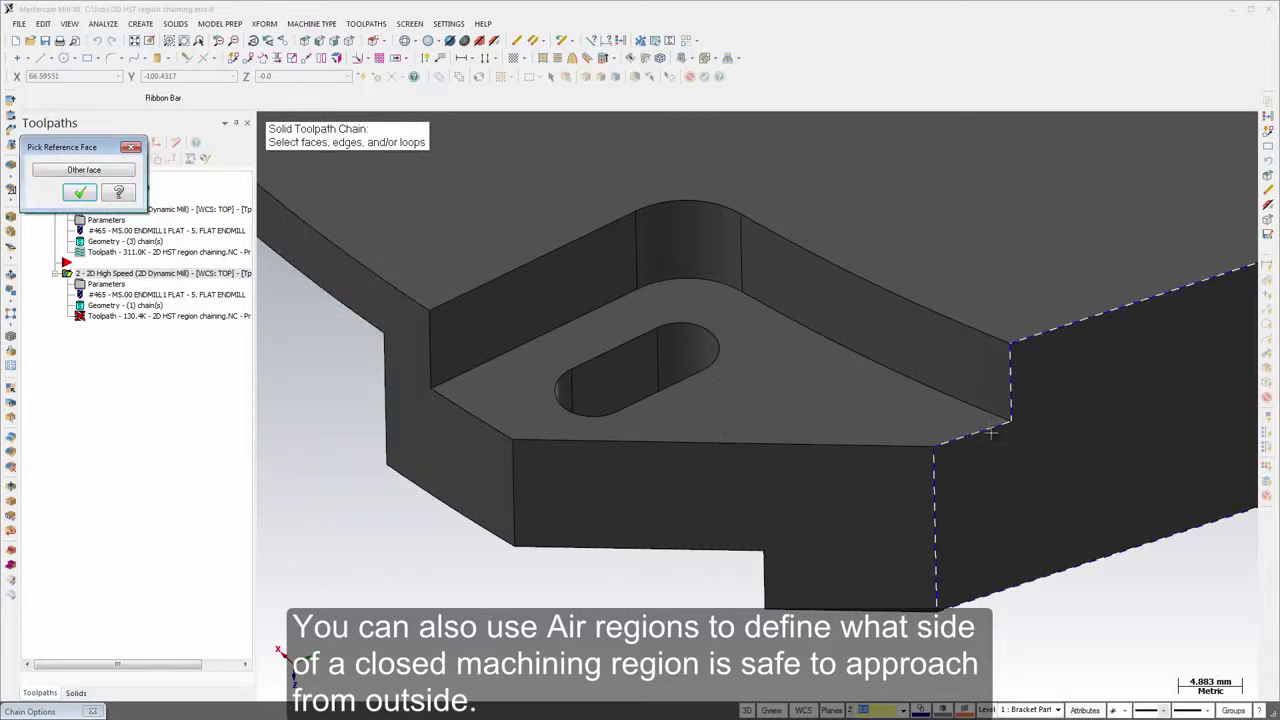
pyautogui.click(80, 193)
pyautogui.click(463, 410)
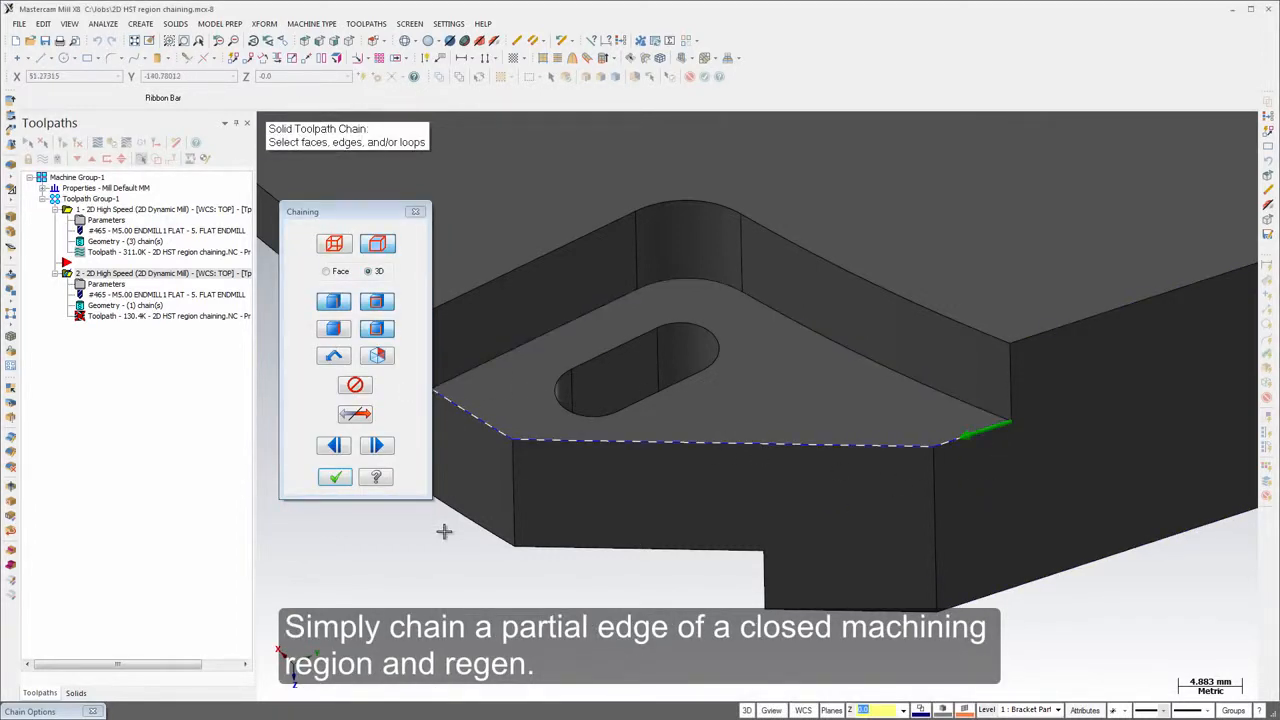
pyautogui.click(335, 477)
pyautogui.click(322, 514)
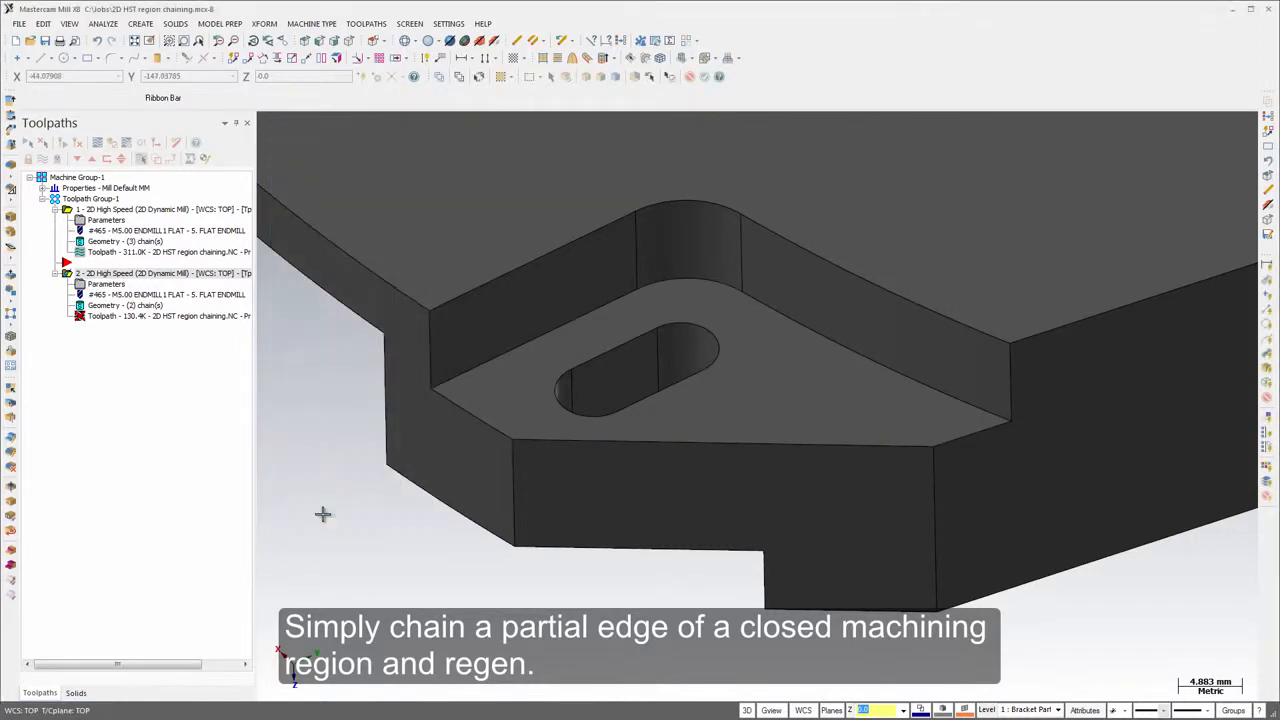
pyautogui.click(62, 145)
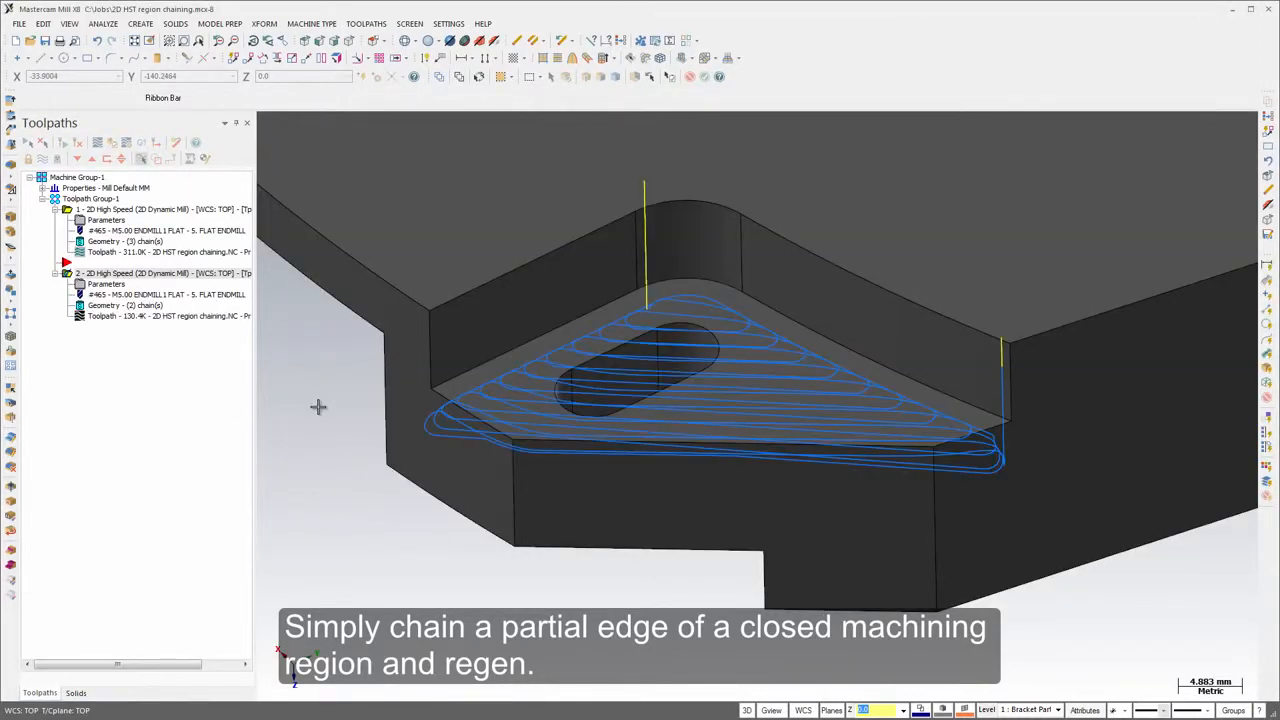